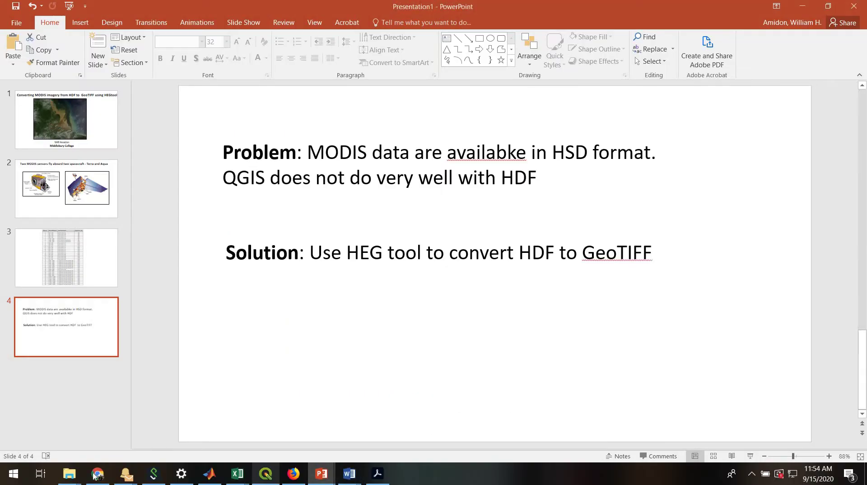
- In the Chrome Earthdata wiki, expand HEG and its Downloads node to show Releases 2.13–2.15
left_click(96, 474)
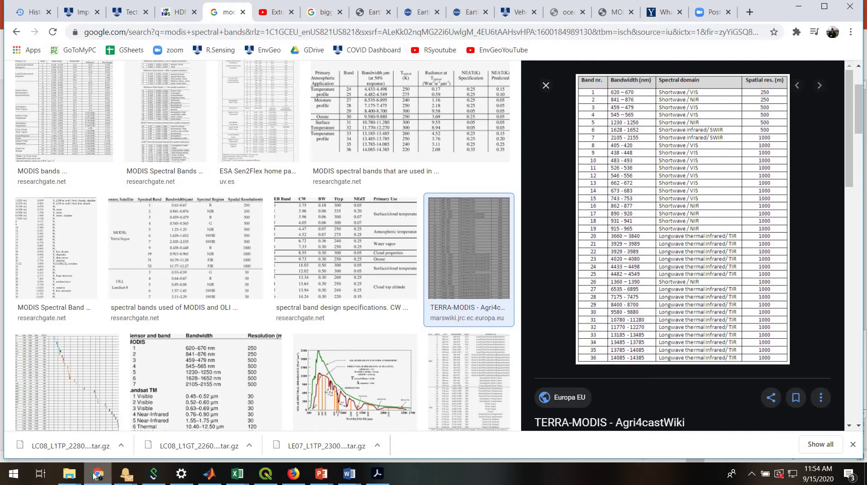
left_click(171, 13)
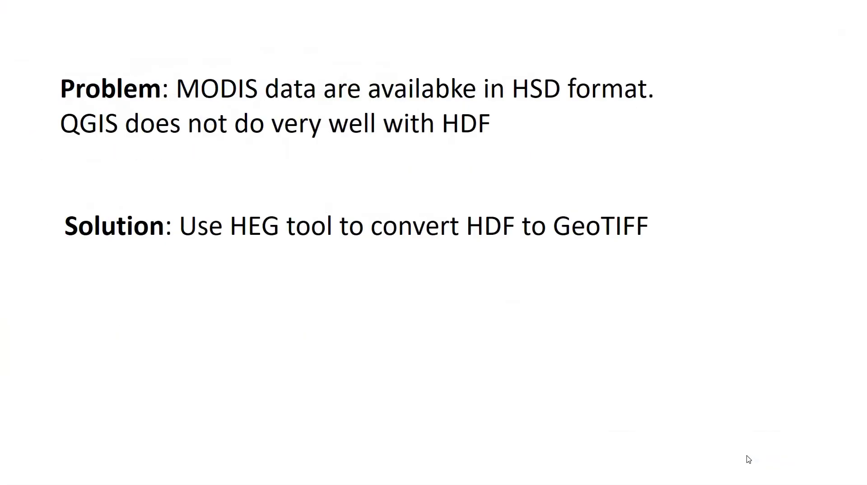
key("Escape")
left_click(98, 479)
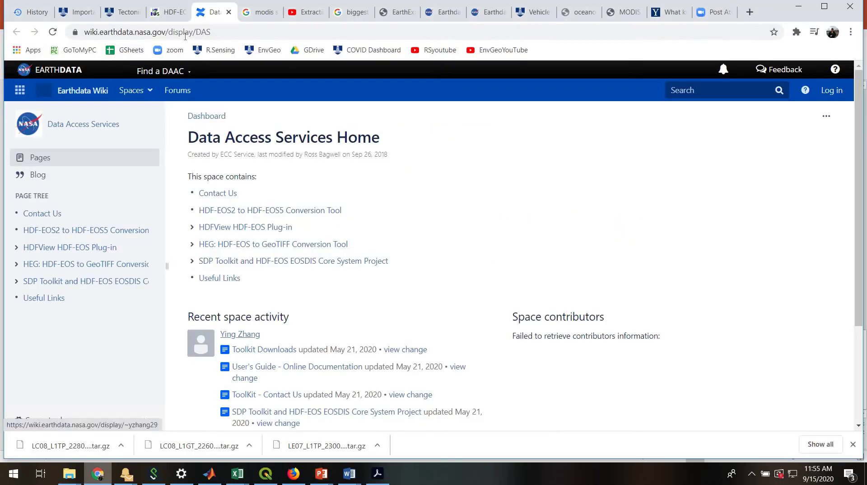
left_click(216, 33)
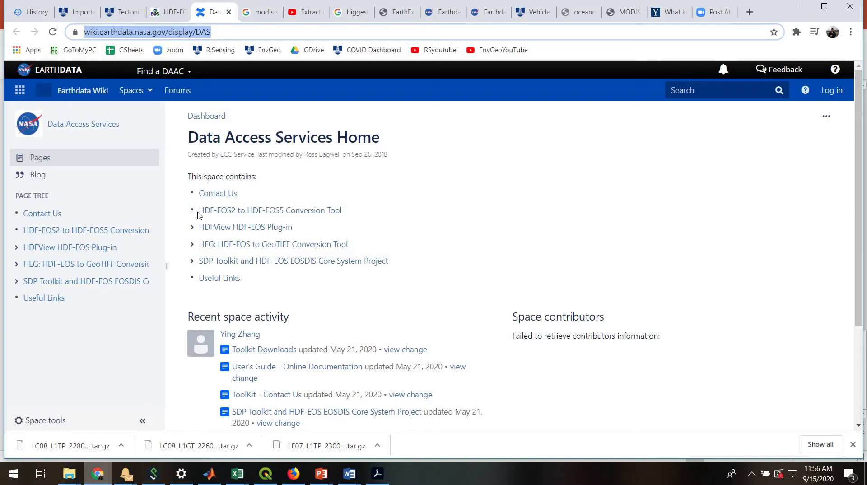
left_click(192, 245)
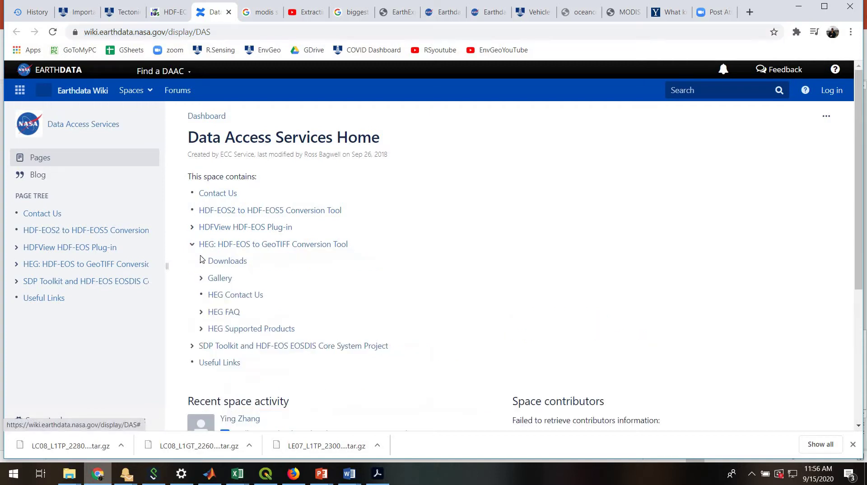
left_click(202, 262)
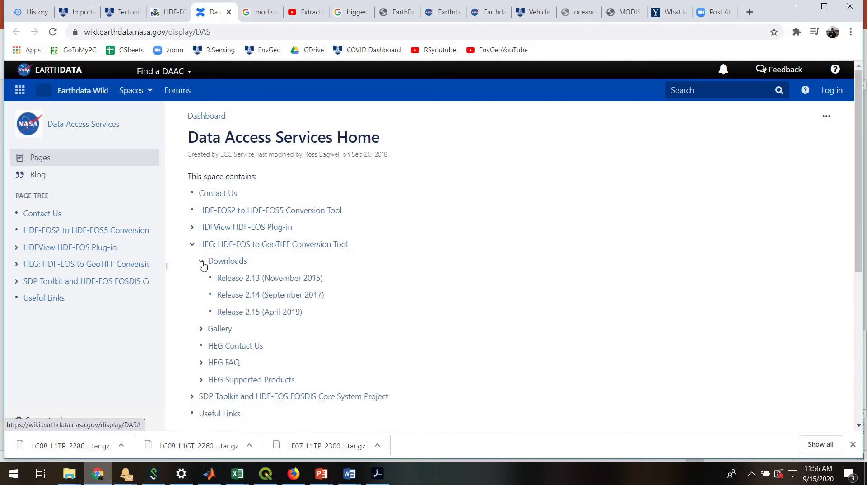
- From the Release 2.15 (April 2019) page, save hegWINv2.15.Build9.8.zip to Downloads
left_click(230, 313)
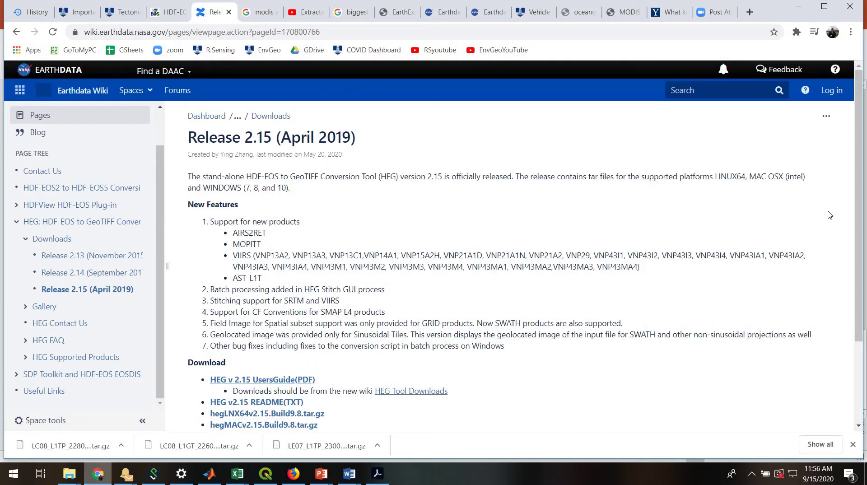
scroll(861, 246, "down", 1)
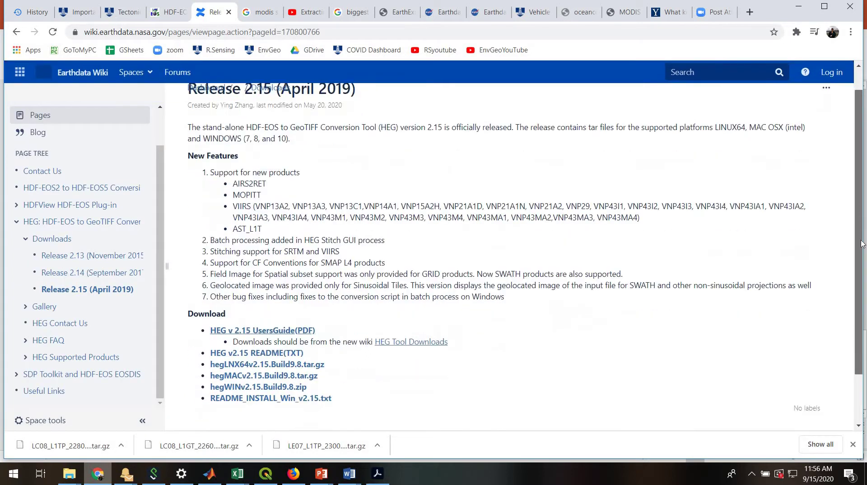
scroll(862, 246, "down", 1)
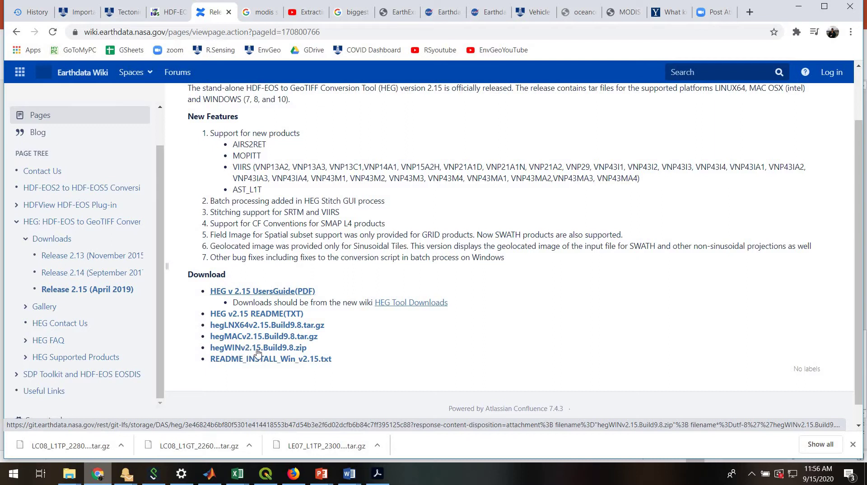
left_click(280, 352)
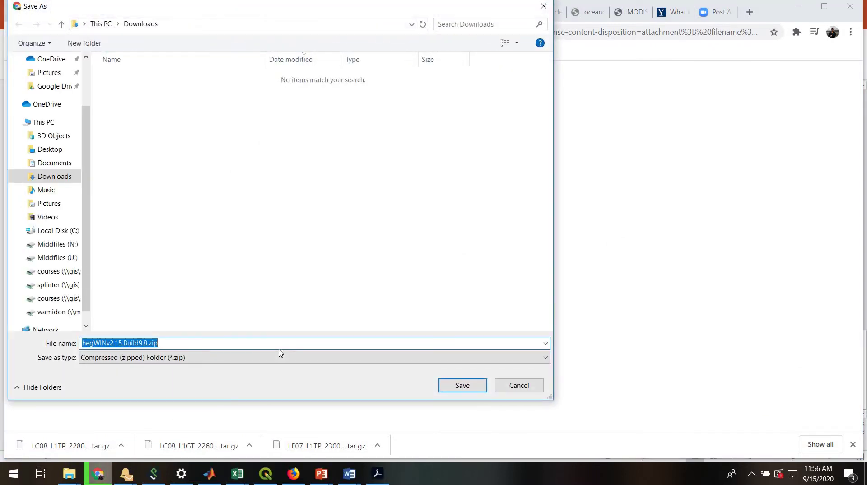
key("Return")
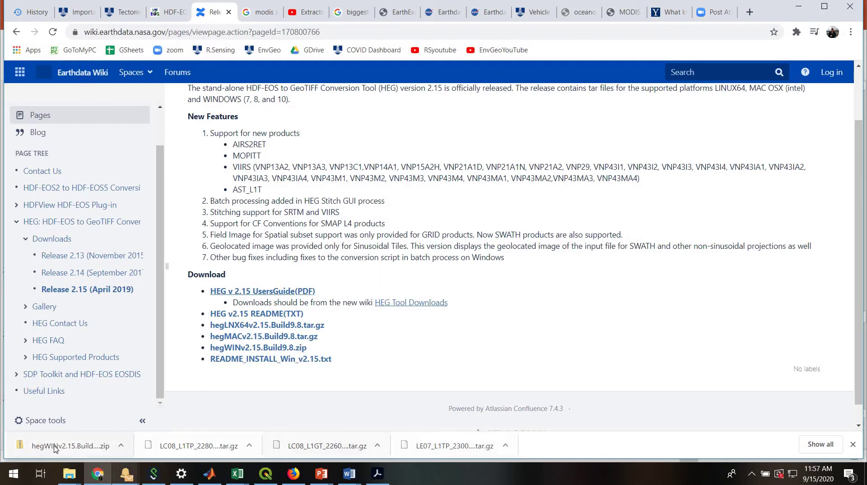
- Extract hegWINv2.15.Build9.8.zip on the Desktop into a new folder named HEGtool2
left_click(69, 473)
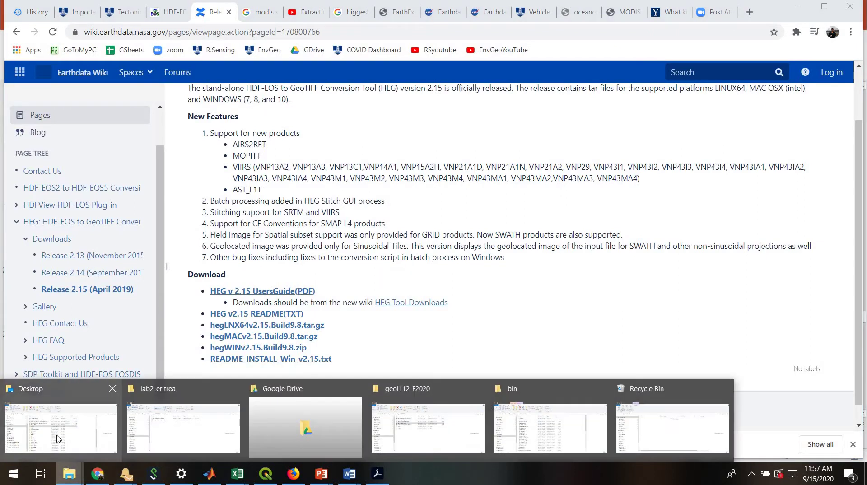
left_click(61, 424)
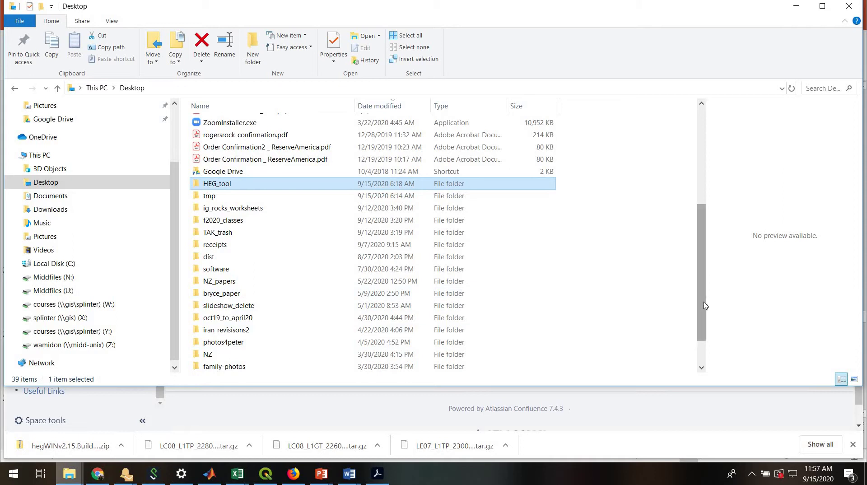
left_click_drag(703, 299, 704, 319)
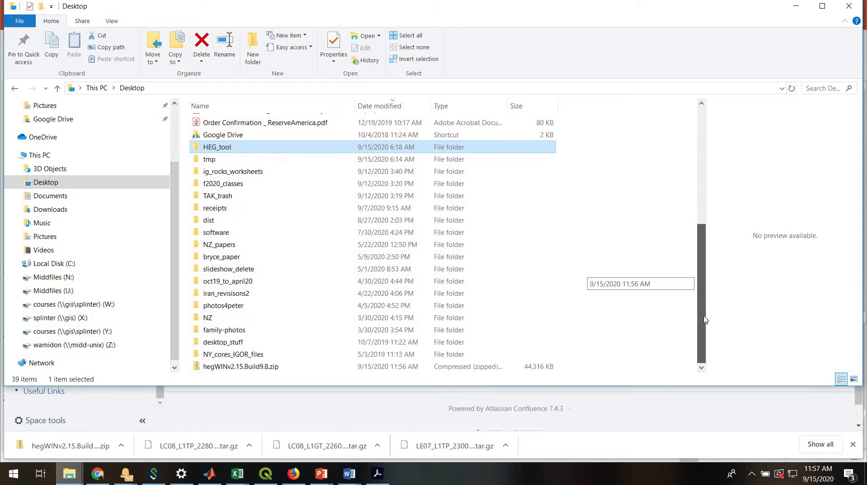
right_click(241, 368)
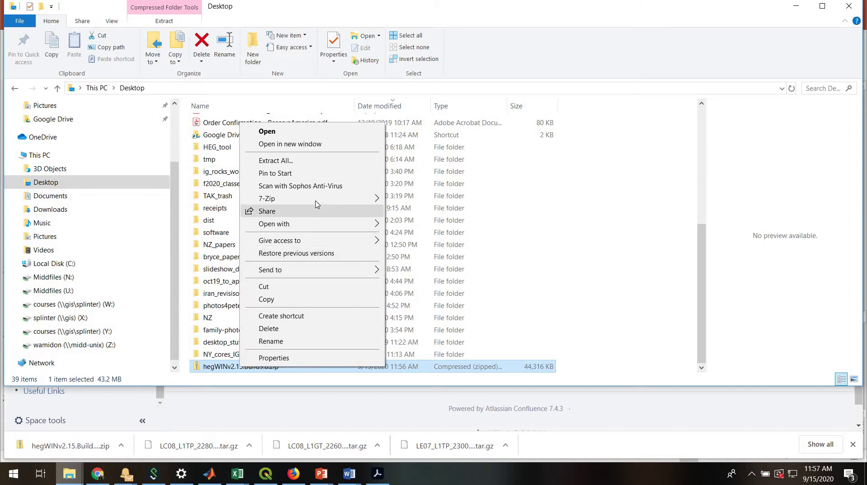
left_click(294, 161)
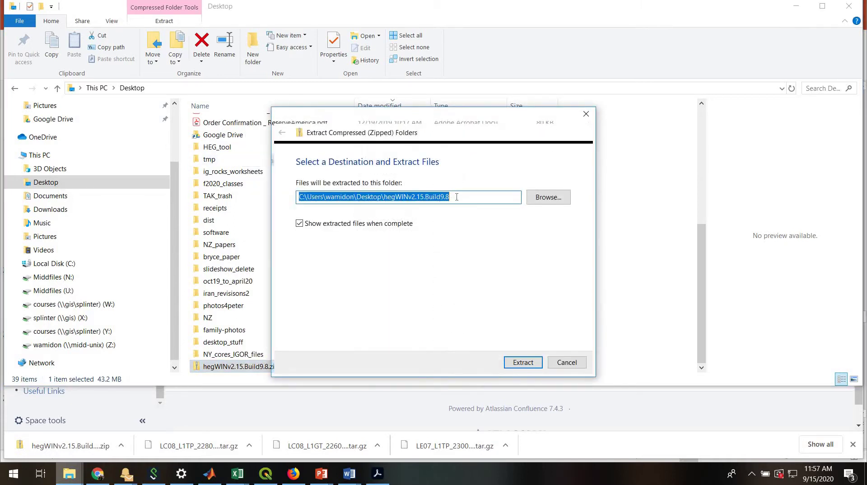
left_click_drag(448, 196, 384, 196)
type("HEG")
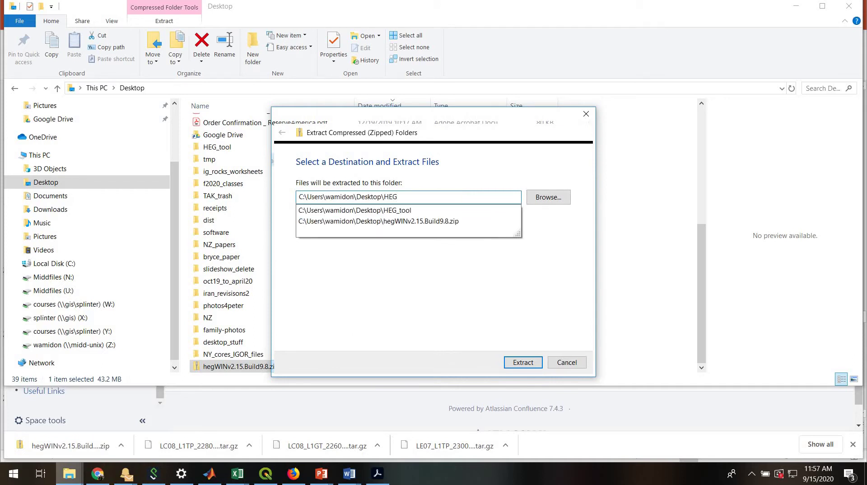
type("tool2")
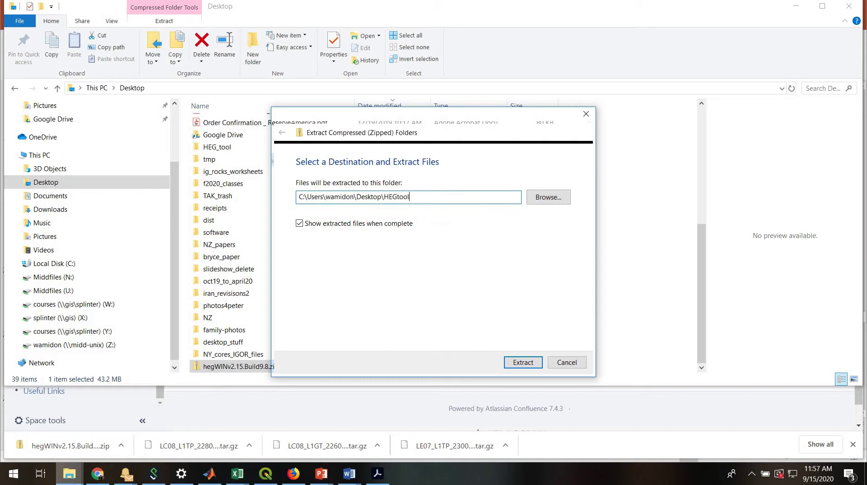
left_click(524, 363)
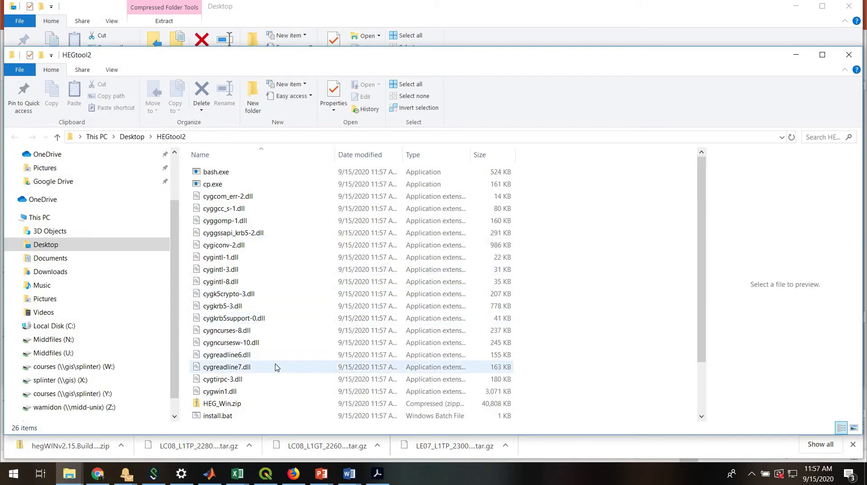
scroll(698, 300, "down", 2)
- Run install.bat and accept proceeding with the HEG installation
left_click(224, 356)
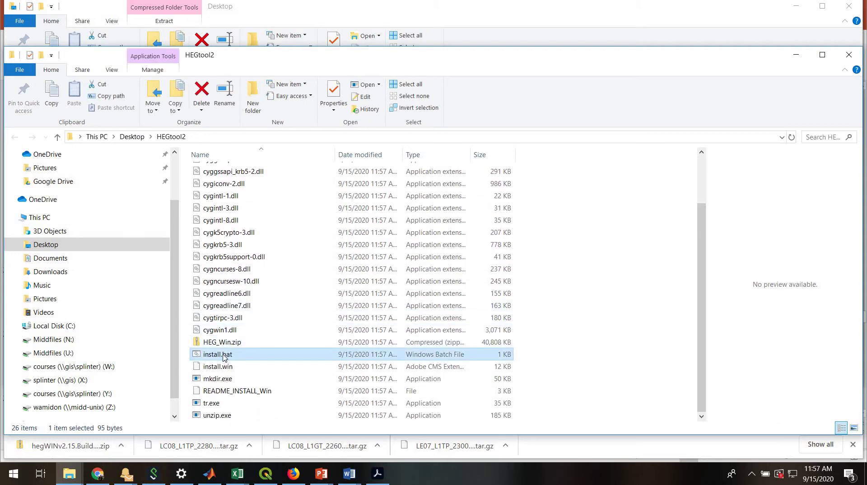
double_click(224, 355)
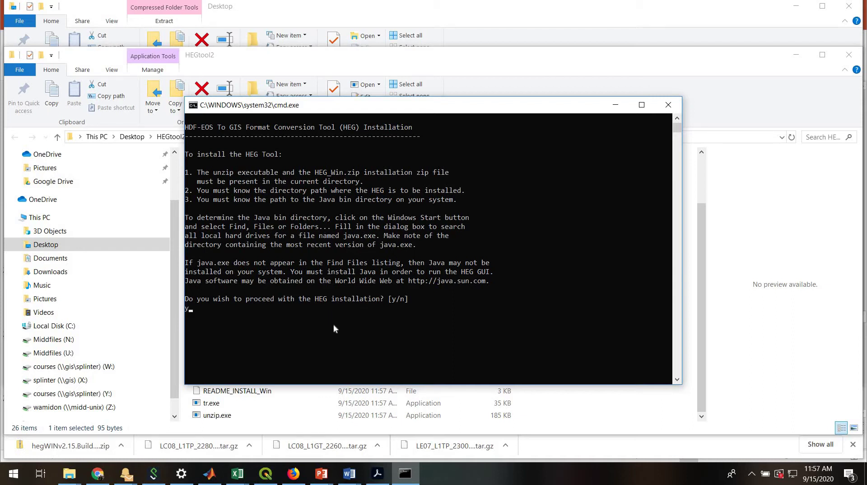
key("Return")
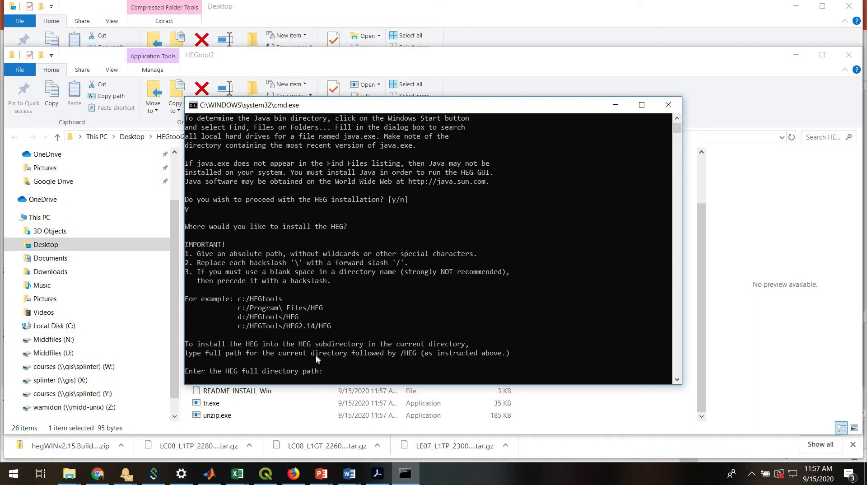
- Copy the HEGtool2 folder path from Explorer and paste it at the installer's directory prompt
left_click(269, 61)
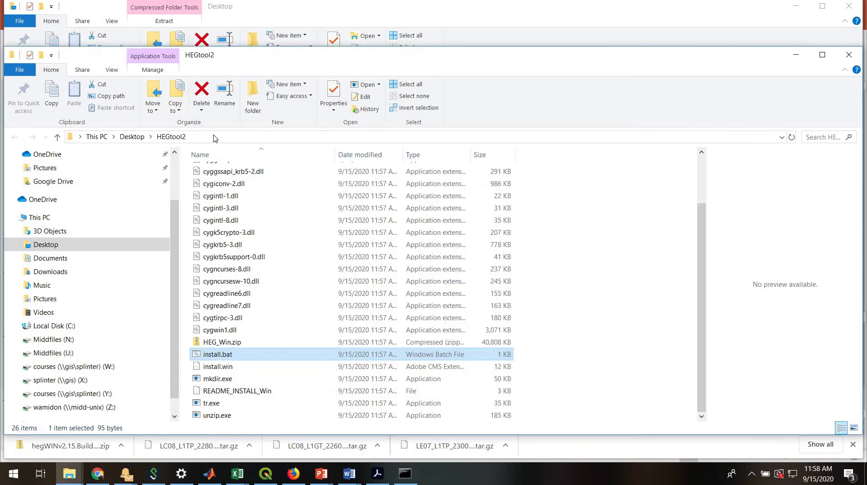
left_click(206, 135)
key("ctrl+c")
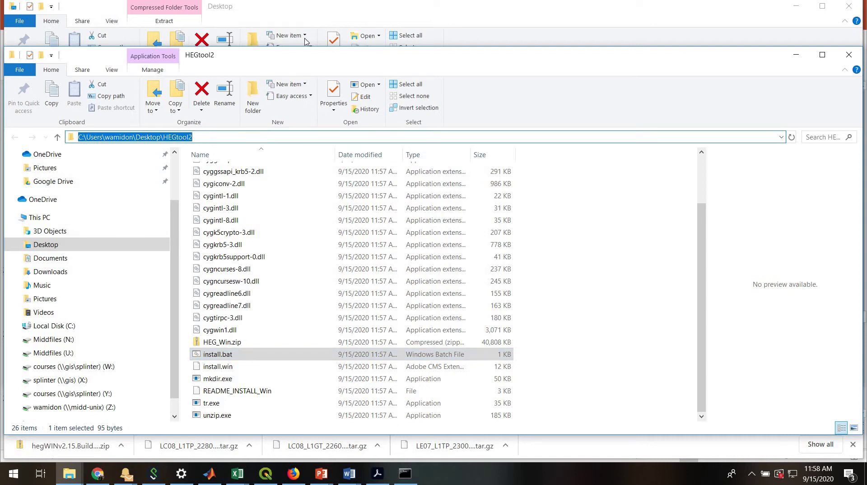
left_click_drag(284, 55, 302, 24)
left_click(406, 480)
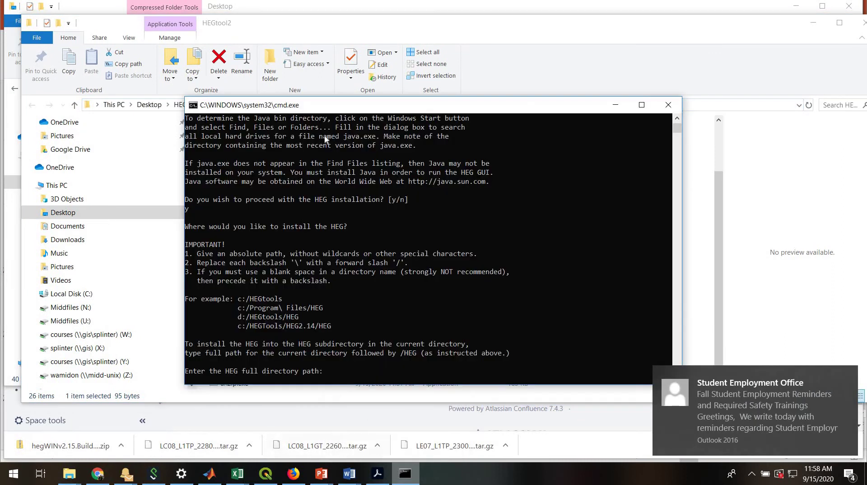
key("ctrl+v")
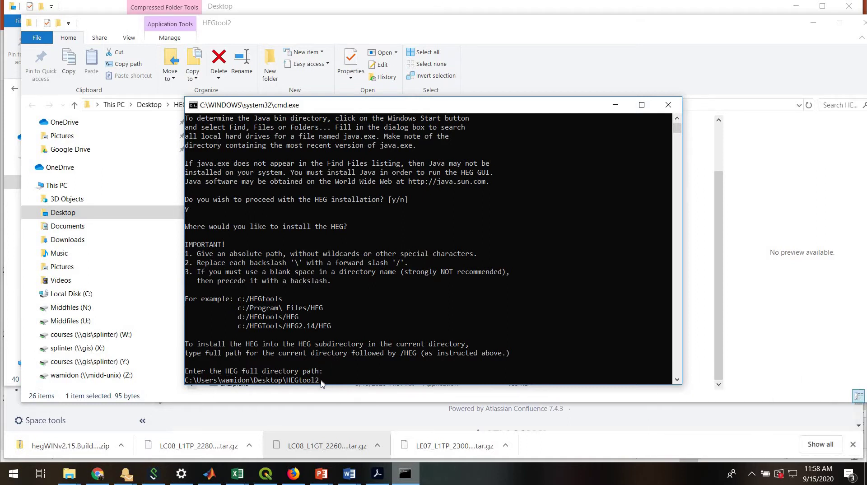
- Rewrite the path with forward slashes, submit it, and answer 'y' to install into HEGtool2
left_click_drag(321, 383, 196, 202)
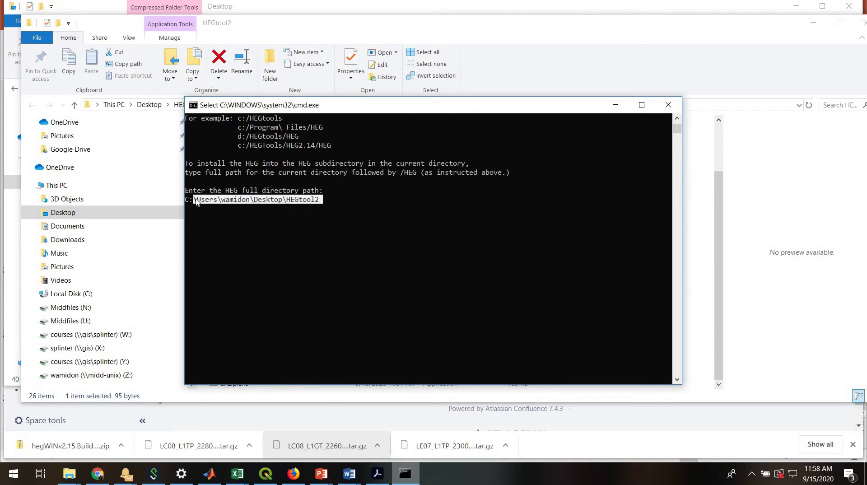
right_click(196, 200)
type("/")
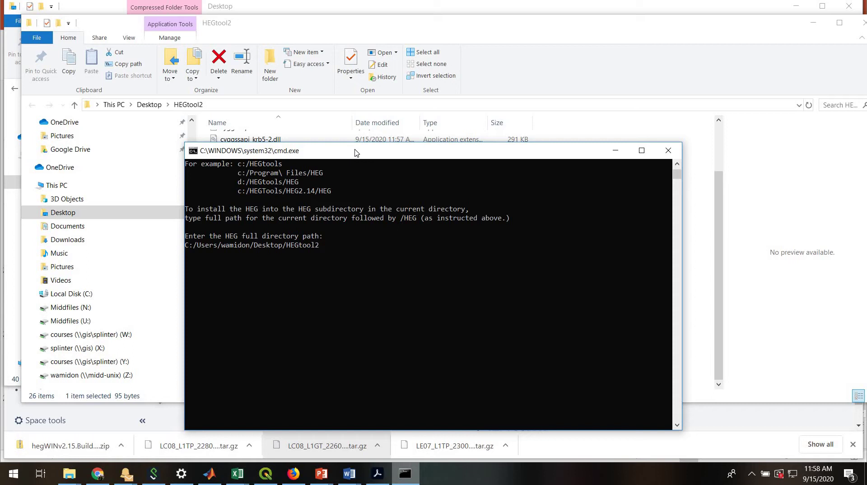
key("Return")
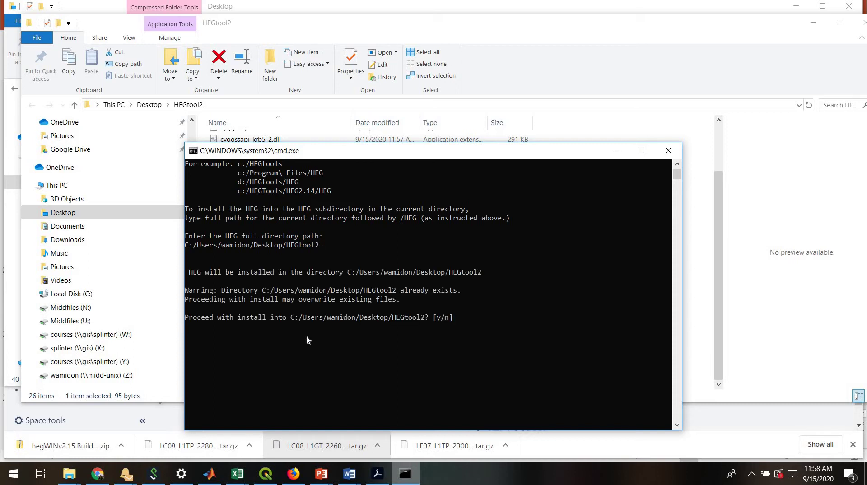
type("y")
key("Return")
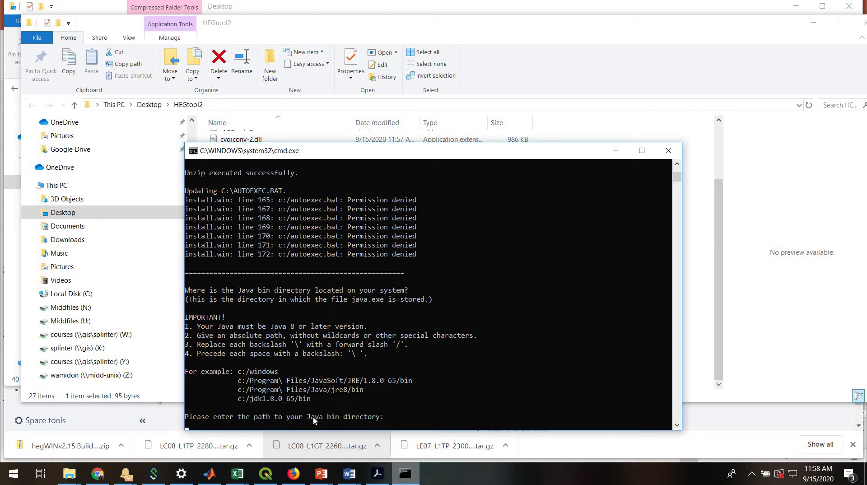
- Browse to C:\Program Files (x86)\Java\jre1.8.0_191\bin and copy its path for the installer
left_click(71, 474)
left_click(54, 429)
left_click(58, 264)
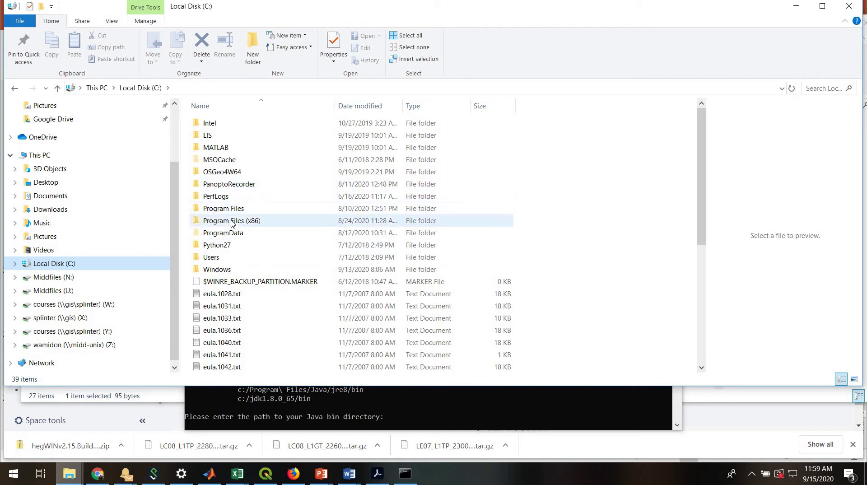
double_click(231, 222)
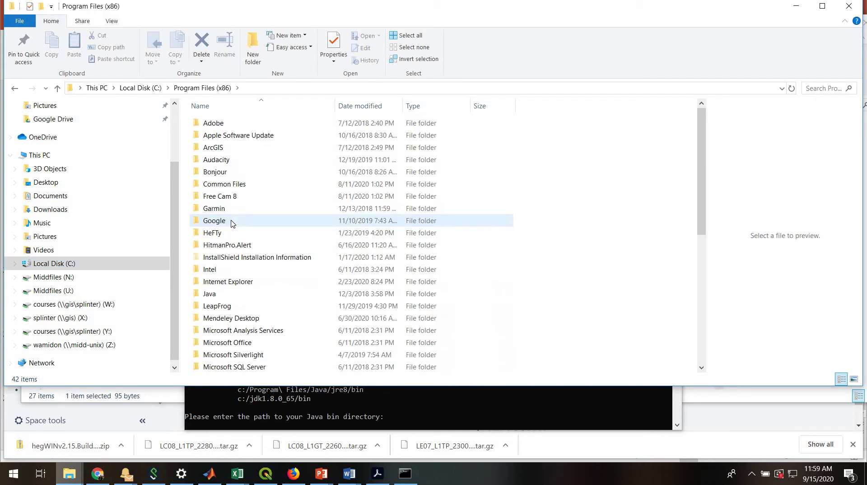
double_click(221, 294)
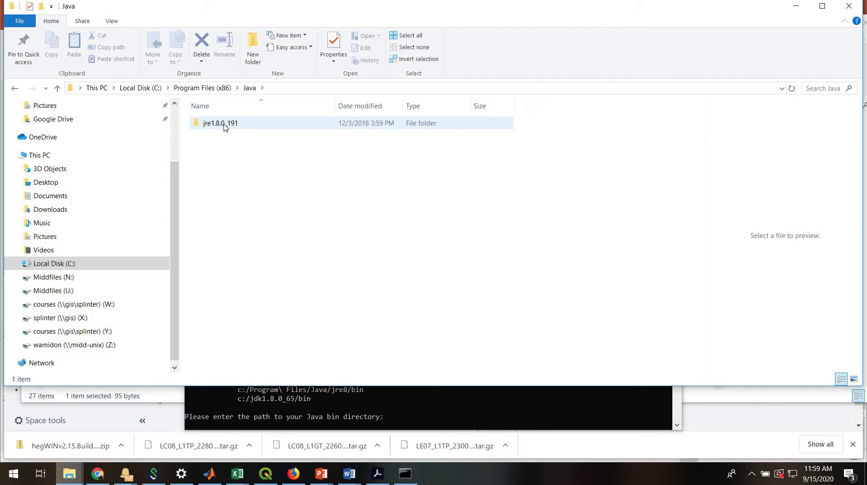
double_click(224, 127)
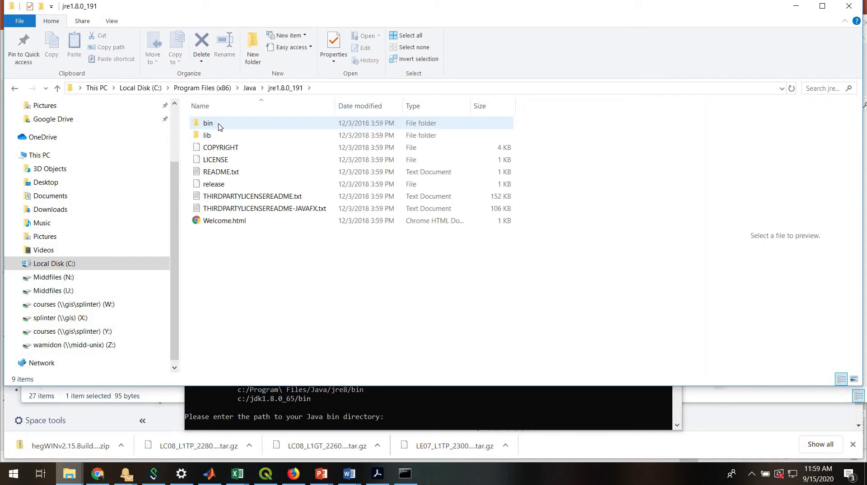
double_click(209, 123)
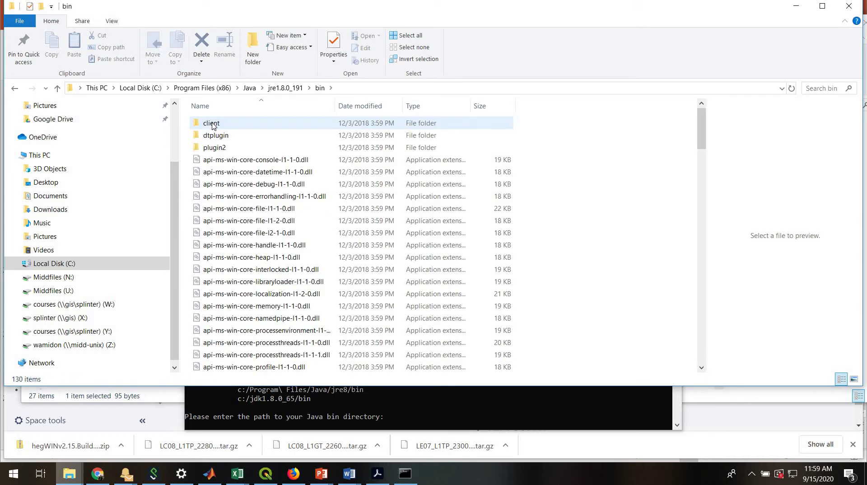
left_click(359, 89)
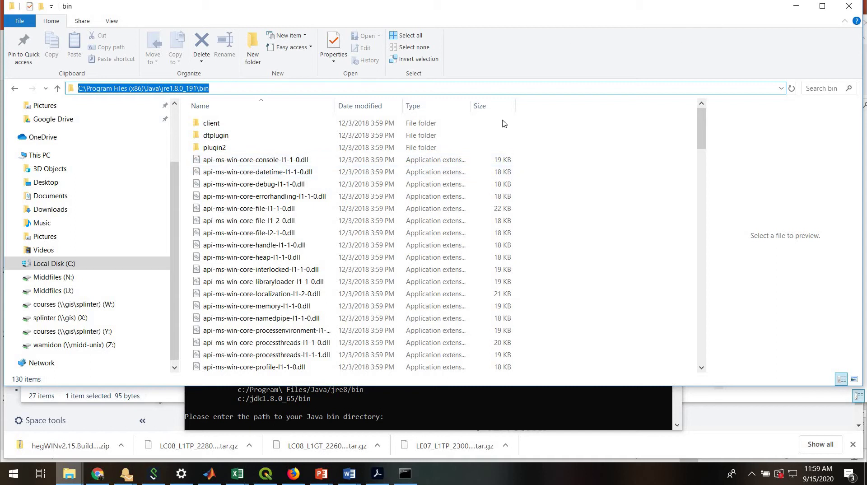
left_click(397, 417)
left_click(389, 416)
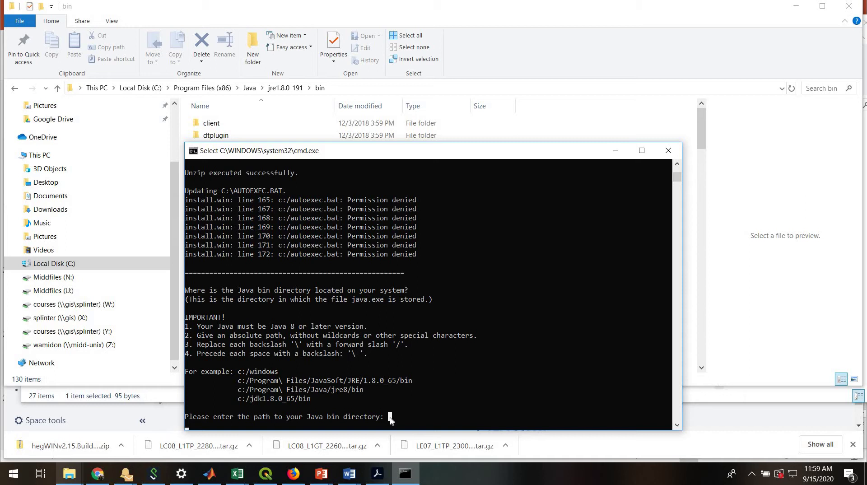
- Paste the jre1.8.0_191 bin path, enter a username, and accept the remaining installer prompts
right_click(380, 383)
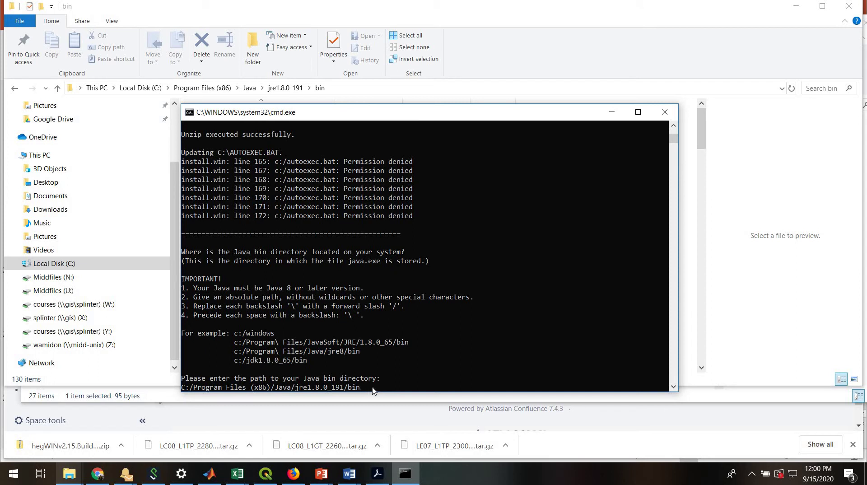
key("Return")
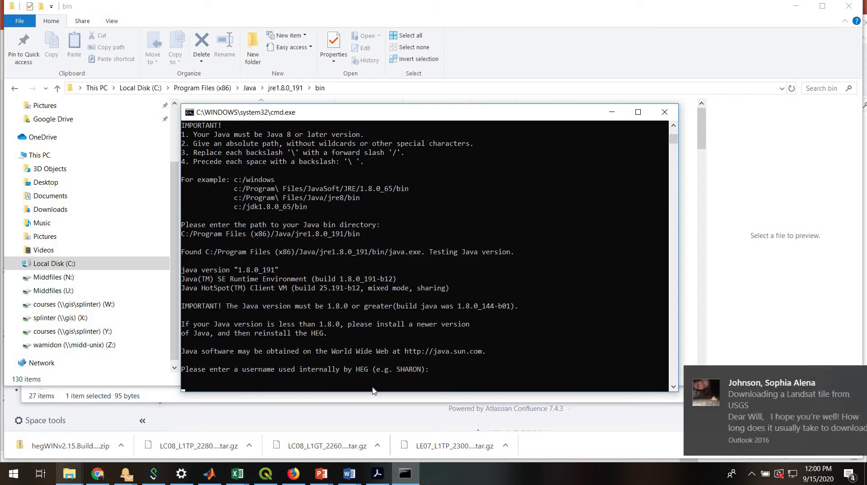
type("wamidon")
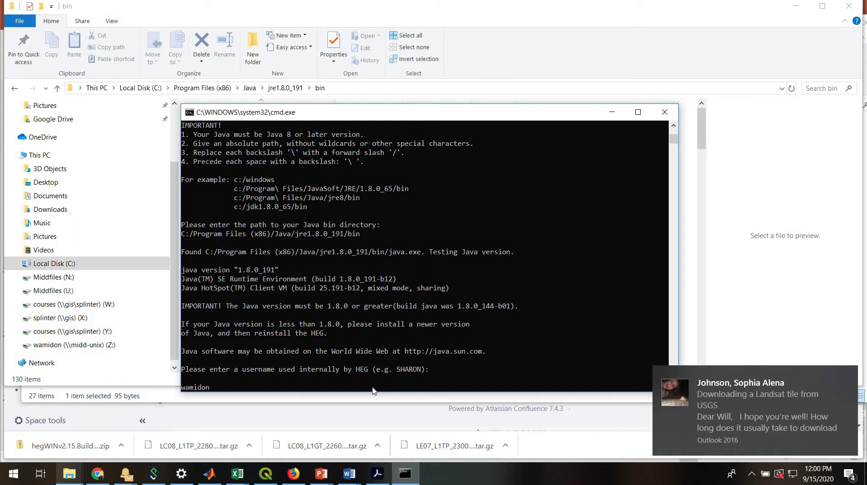
key("Return")
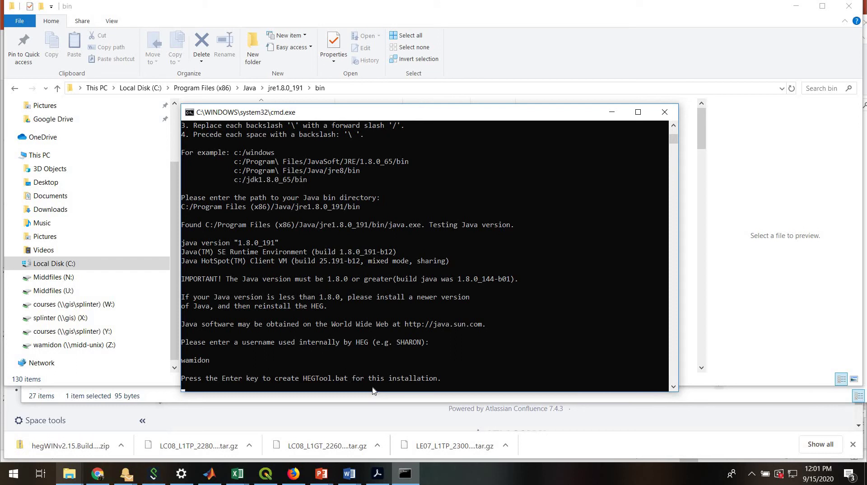
key("Return")
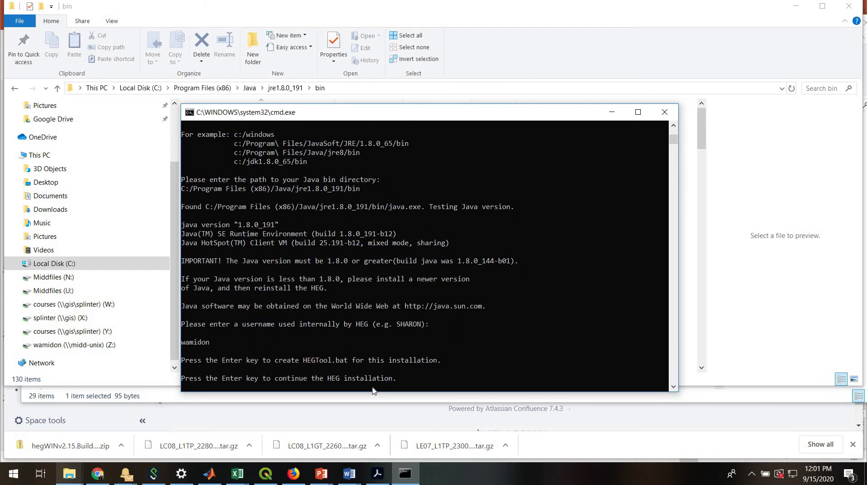
key("Return")
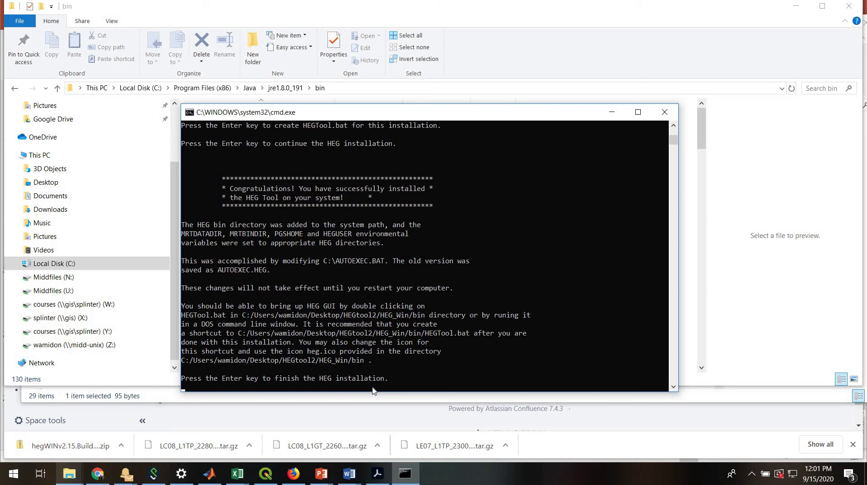
key("Return")
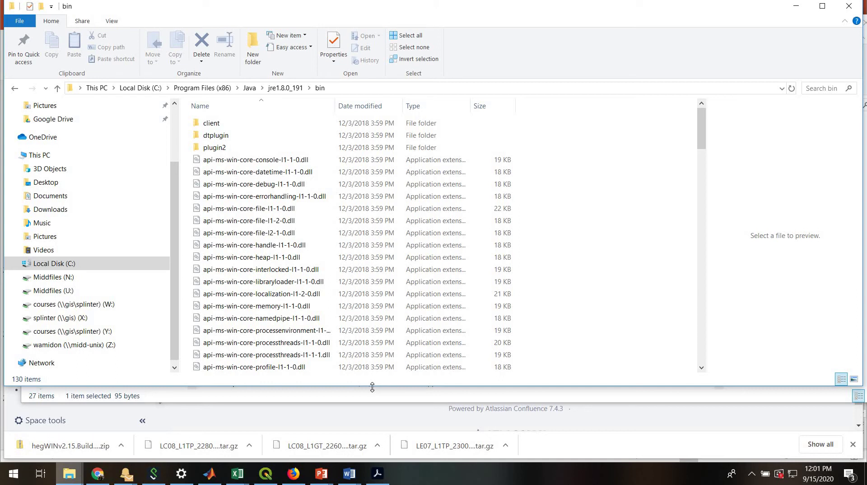
- Open Desktop > HEGtool2 > HEG_Win > bin and launch HEGTool.bat to start HEG 2.15
left_click(59, 185)
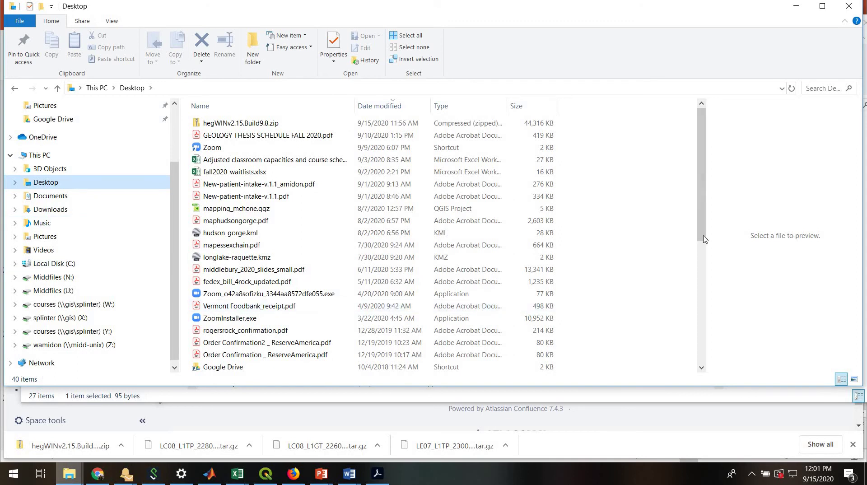
scroll(708, 316, "down", 3)
scroll(713, 350, "down", 4)
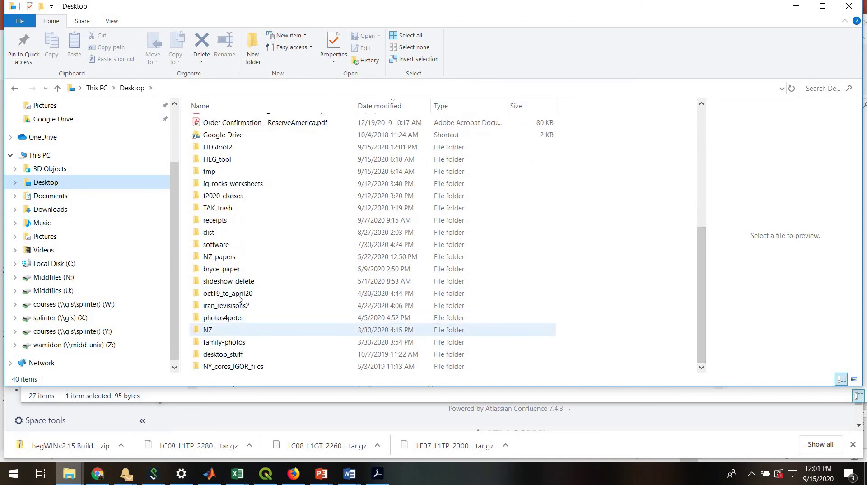
double_click(217, 148)
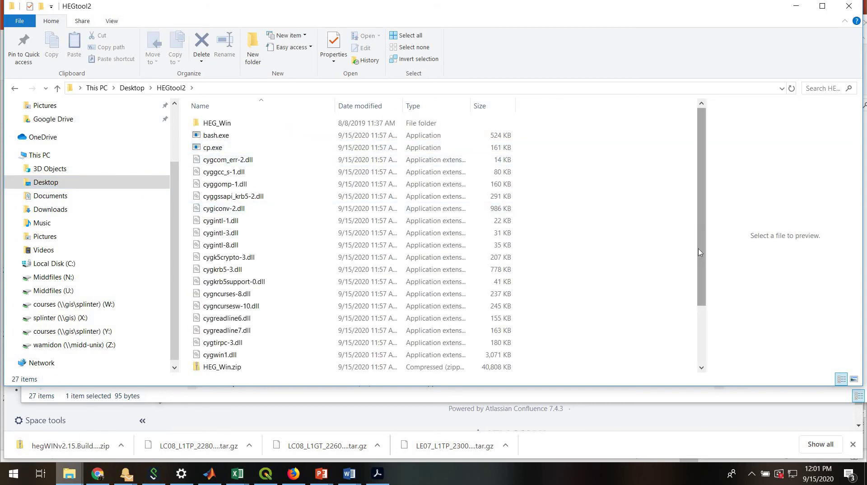
left_click_drag(700, 261, 701, 296)
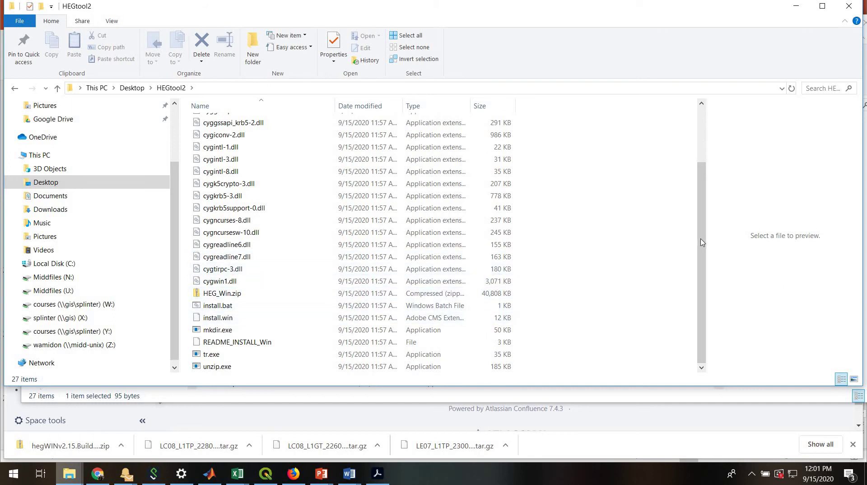
scroll(685, 172, "up", 2)
double_click(212, 128)
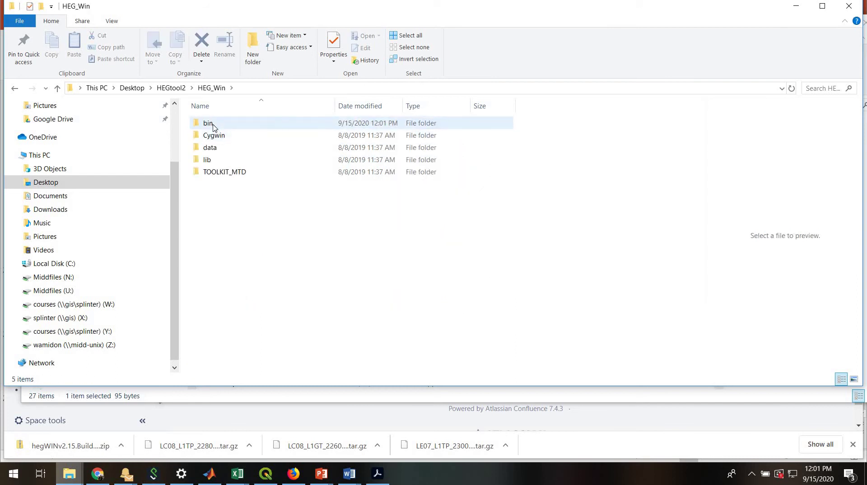
double_click(209, 124)
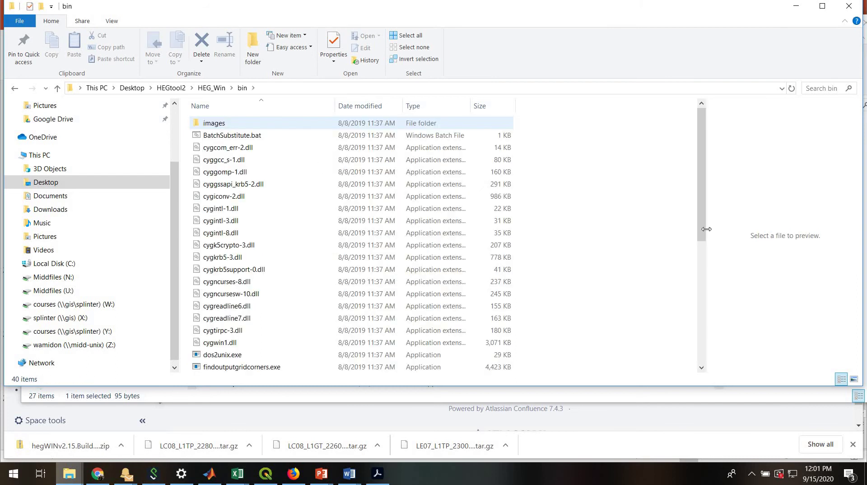
scroll(703, 298, "down", 5)
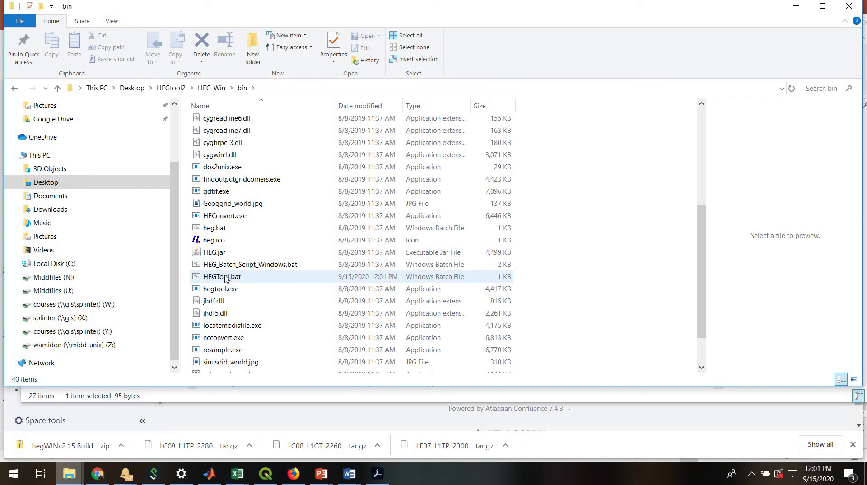
double_click(224, 277)
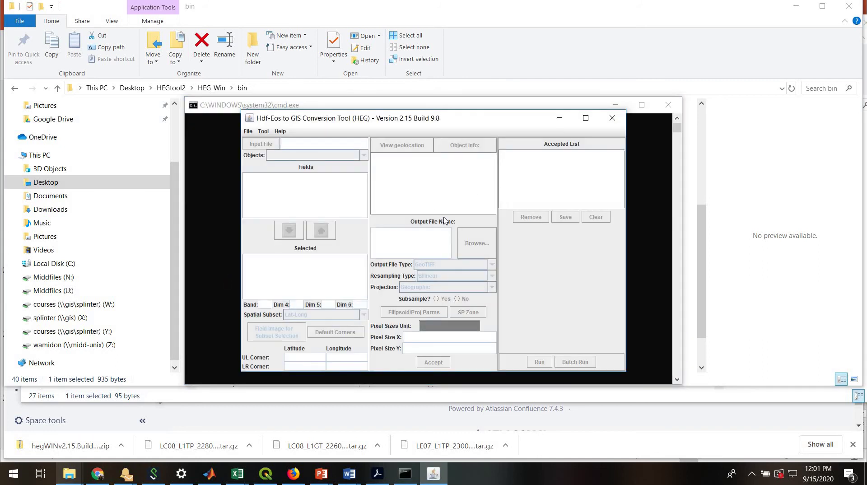
- Open the MOD09GQ.A2019001.h12v09 .hdf file from reflectance/01-01-19 via File > Open > Hdf-Eos
left_click(247, 132)
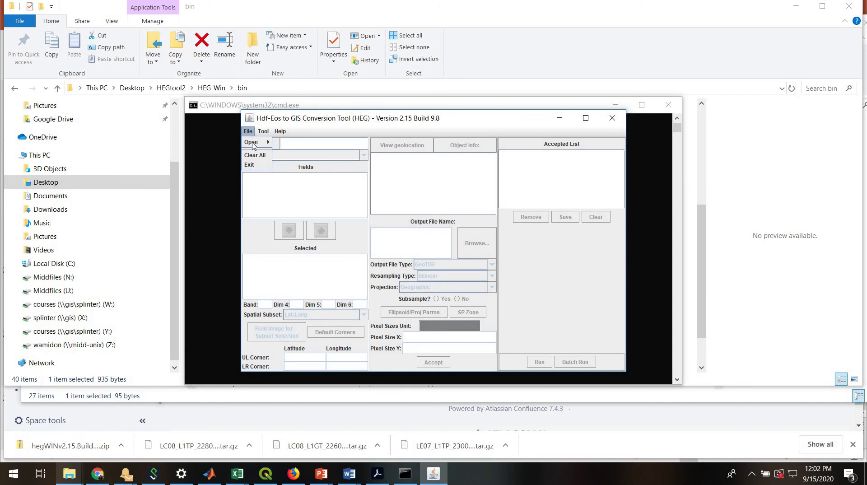
mouse_move(253, 143)
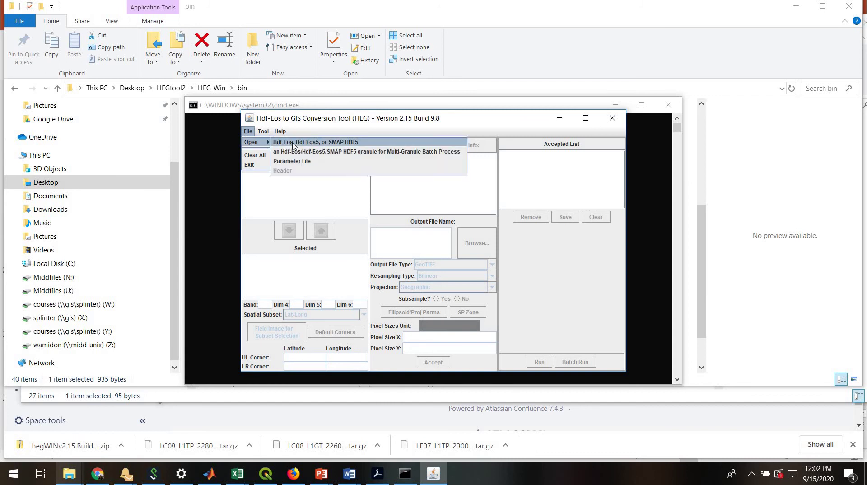
left_click(293, 143)
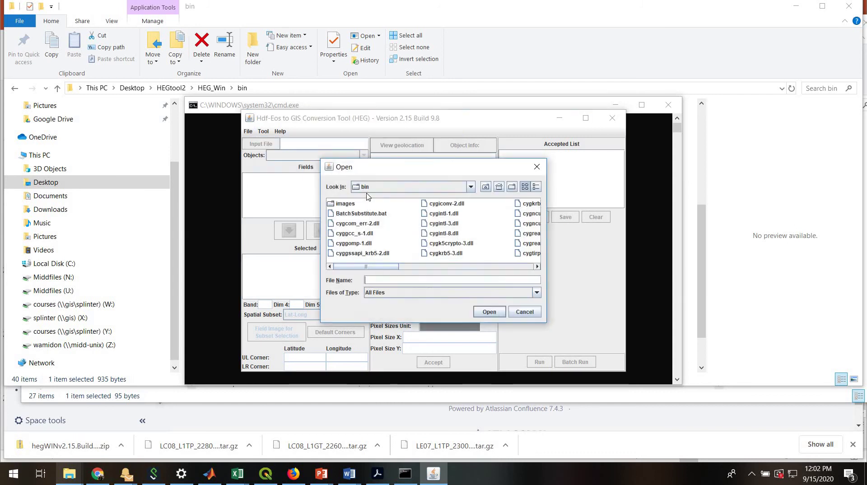
left_click(487, 187)
left_click(486, 188)
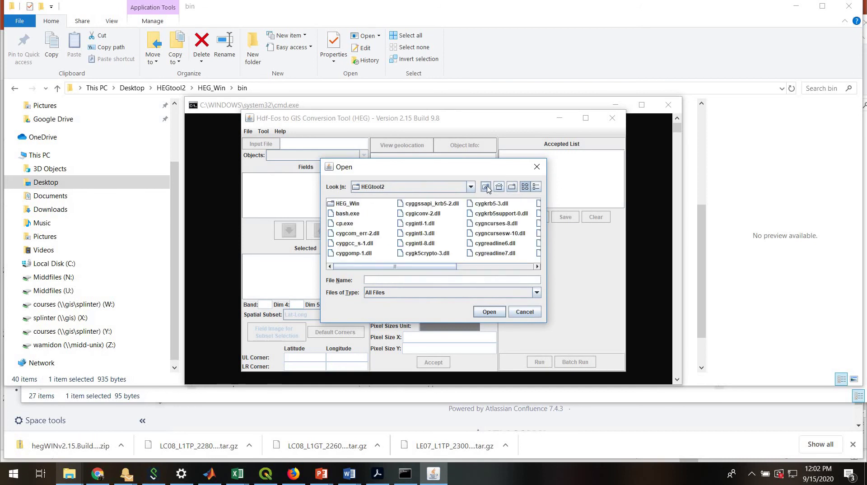
left_click(486, 188)
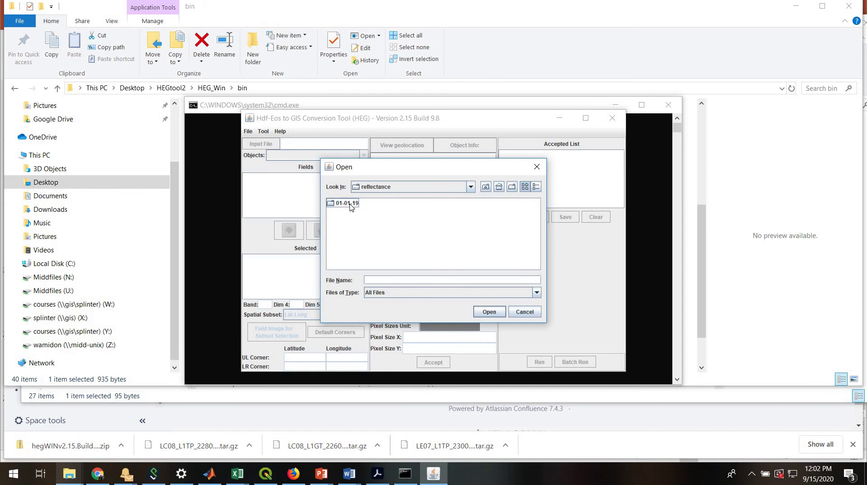
double_click(351, 204)
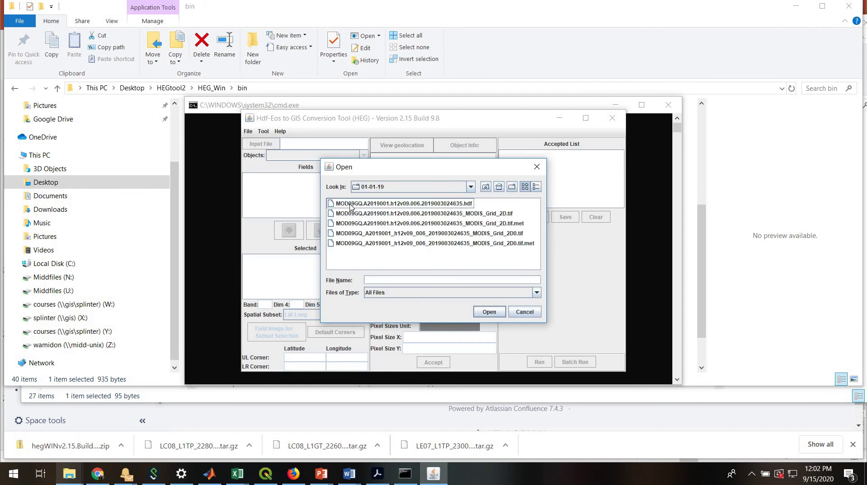
left_click(443, 204)
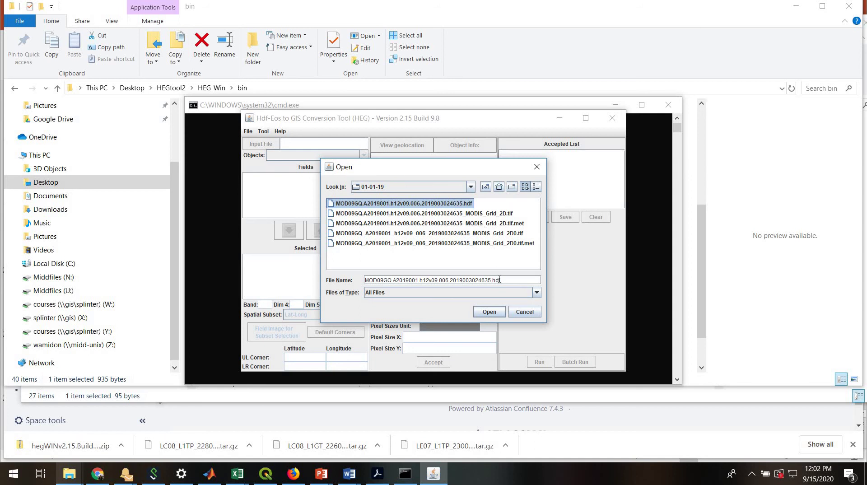
left_click(489, 314)
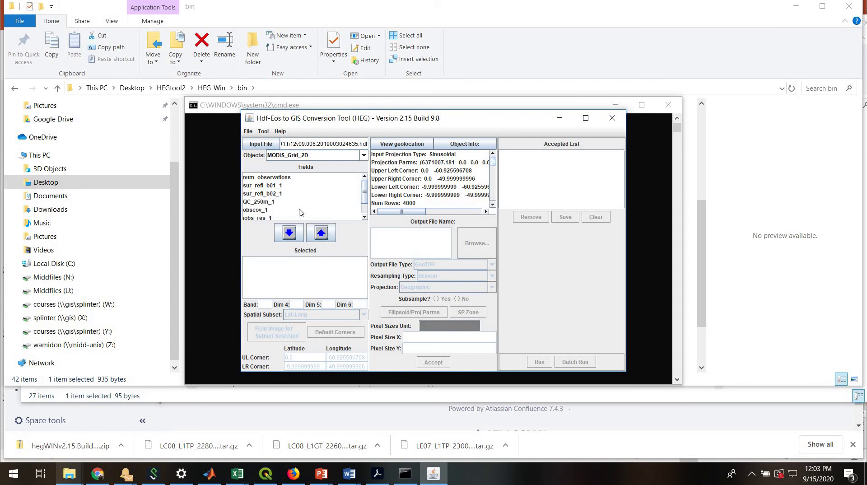
- Move sur_refl_b01_1 and sur_refl_b02_1 to Selected, keeping GeoTIFF, Bilinear and Geographic defaults
left_click(270, 185)
left_click(269, 193)
left_click(270, 187)
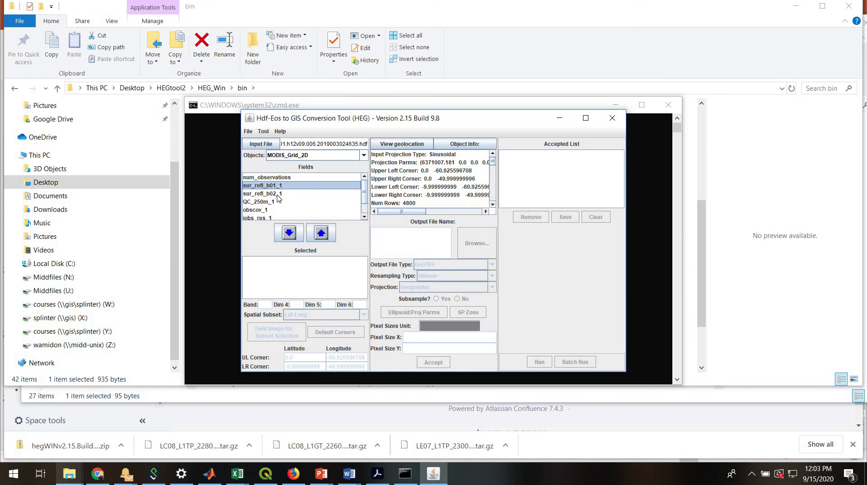
left_click(278, 194, "ctrl")
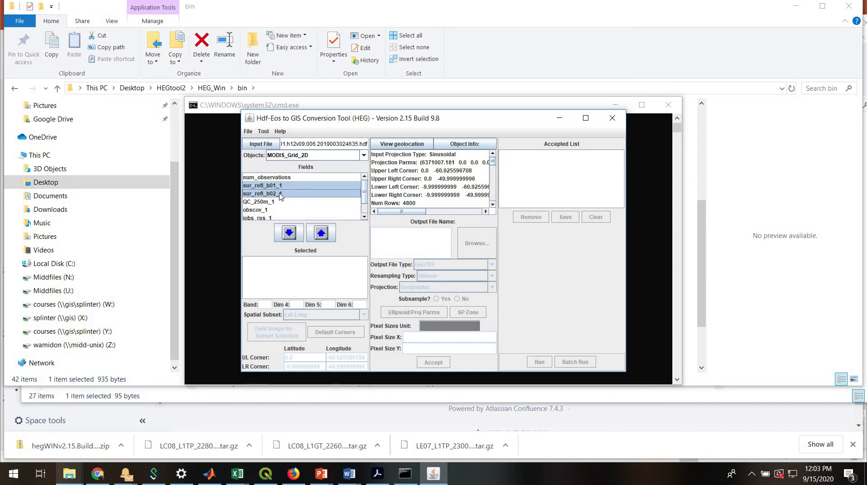
left_click(289, 232)
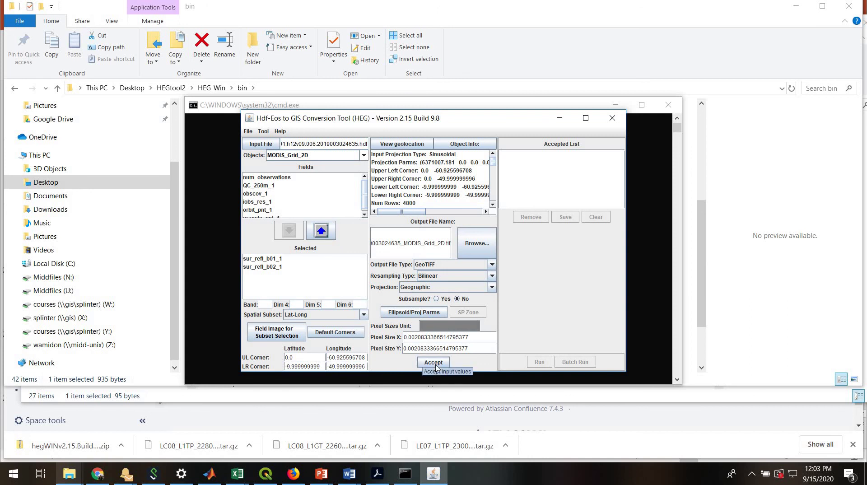
- Accept the MODIS_Grid_2D sur_refl_b01_1/b02_1 GeoTIFF conversion and run it
left_click(435, 363)
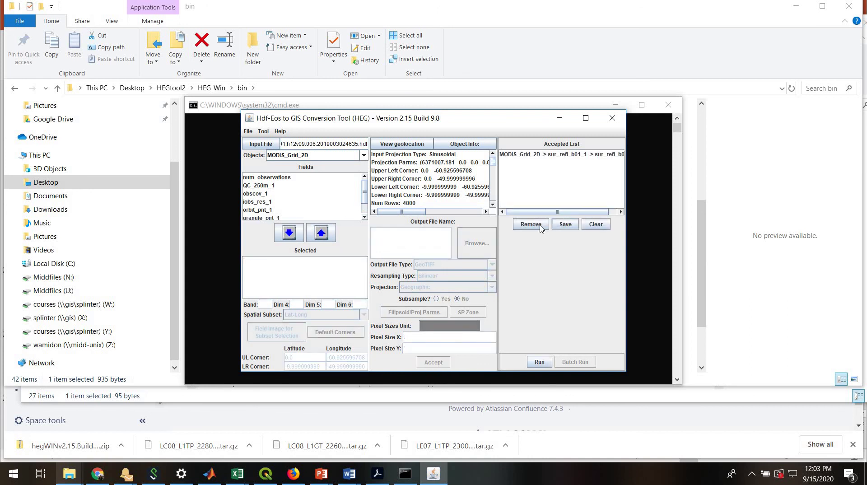
left_click(539, 364)
left_click(540, 363)
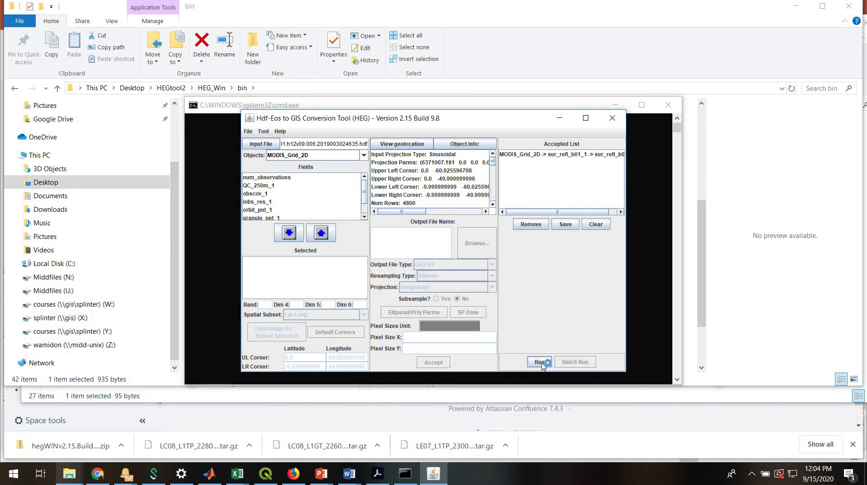